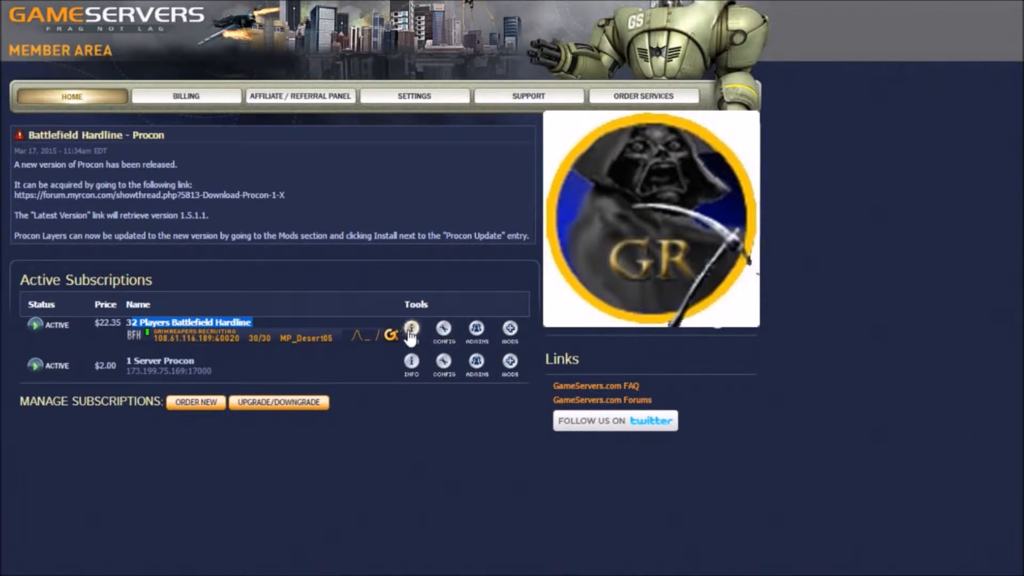
Step: Open the configuration of the 32 Players Battlefield Hardline server and load the Map List (/Admin/MapList.txt) file
left_click(442, 335)
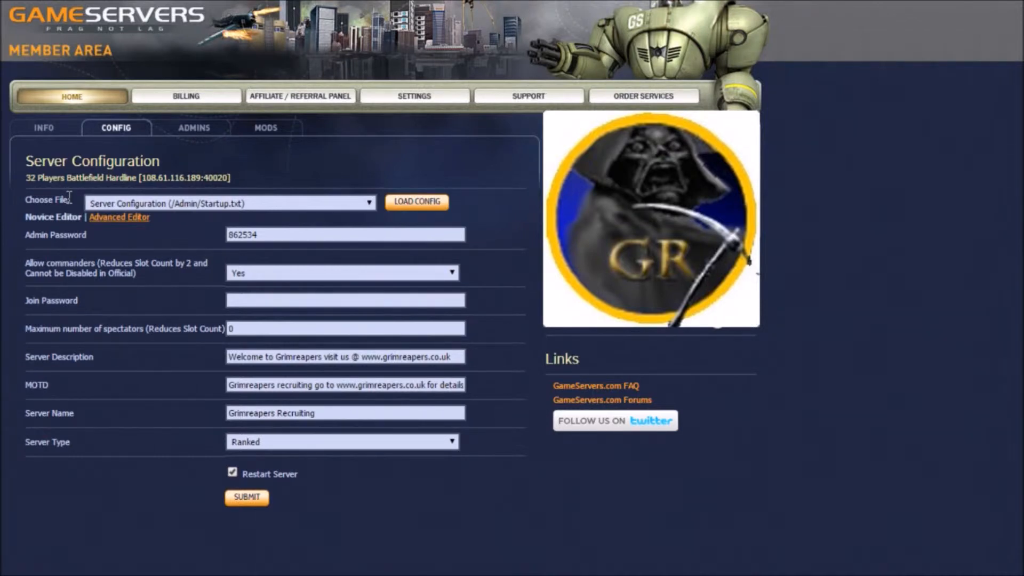
left_click_drag(71, 200, 23, 200)
left_click(369, 203)
left_click(248, 234)
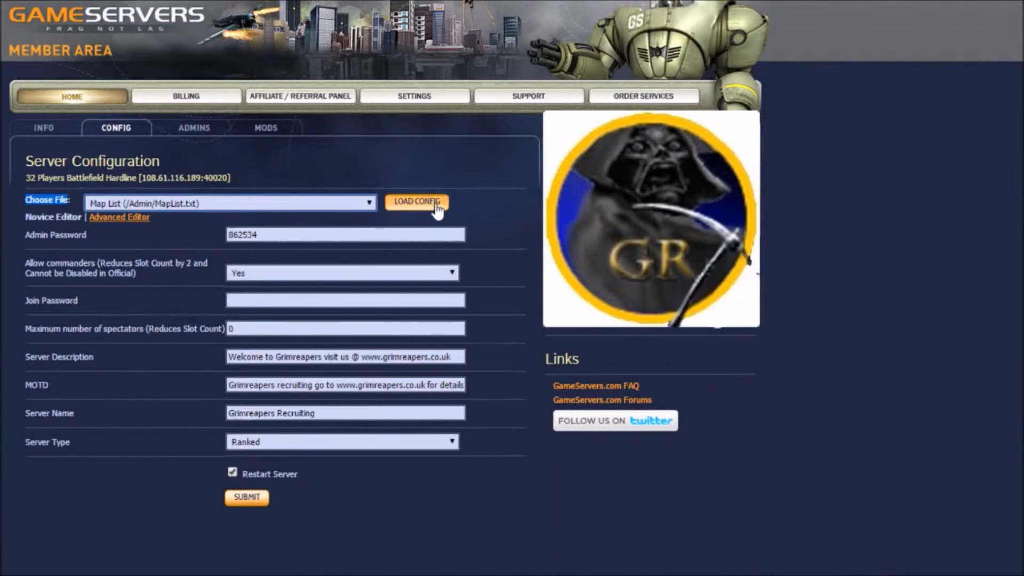
left_click(418, 205)
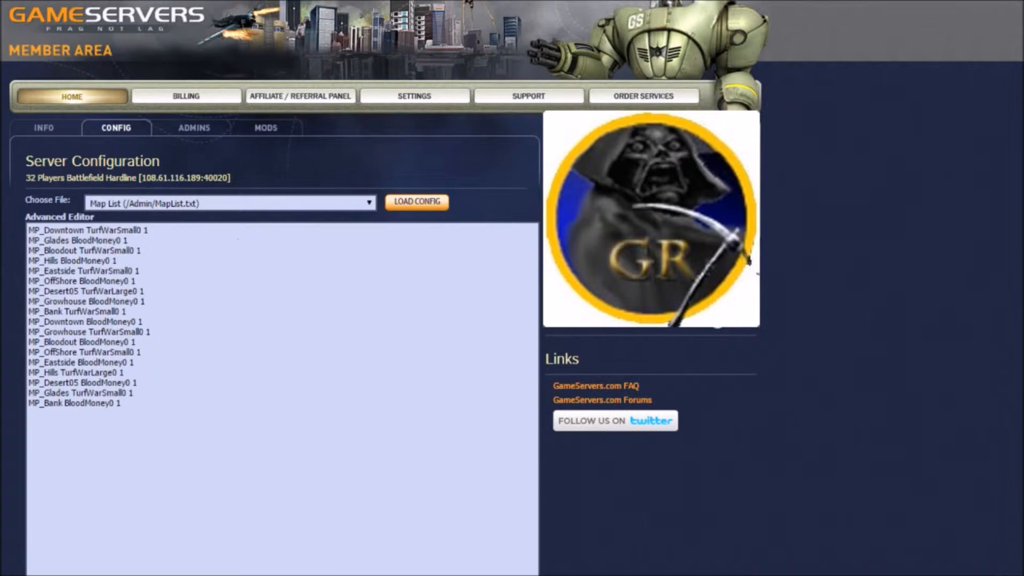
Step: Examine the map list entries, including the MP_Desert05 TurfWarLarge0 line and the end of the MP_Downtown line
scroll(283, 346, "down", 3)
scroll(283, 347, "up", 2)
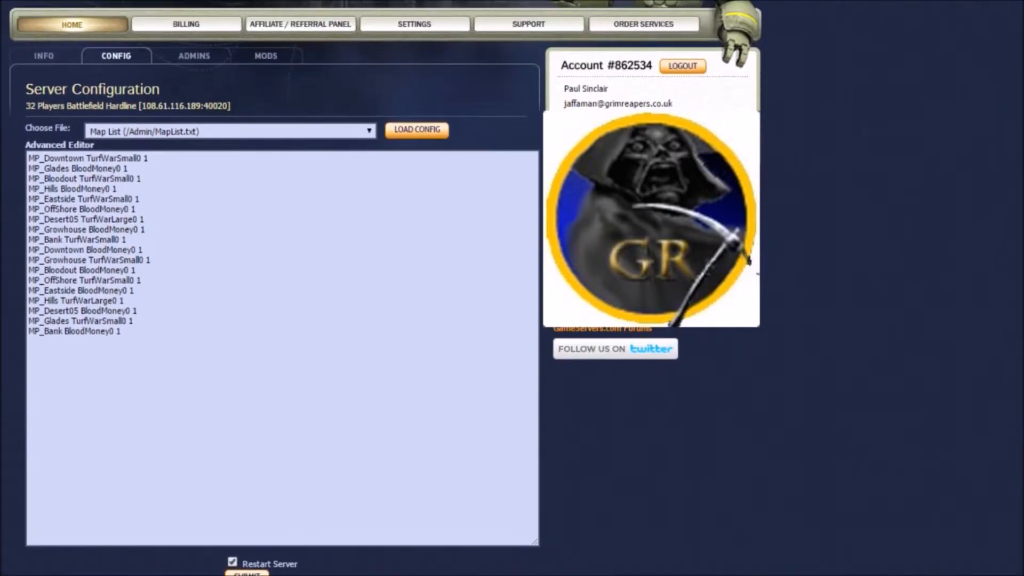
scroll(283, 347, "down", 1)
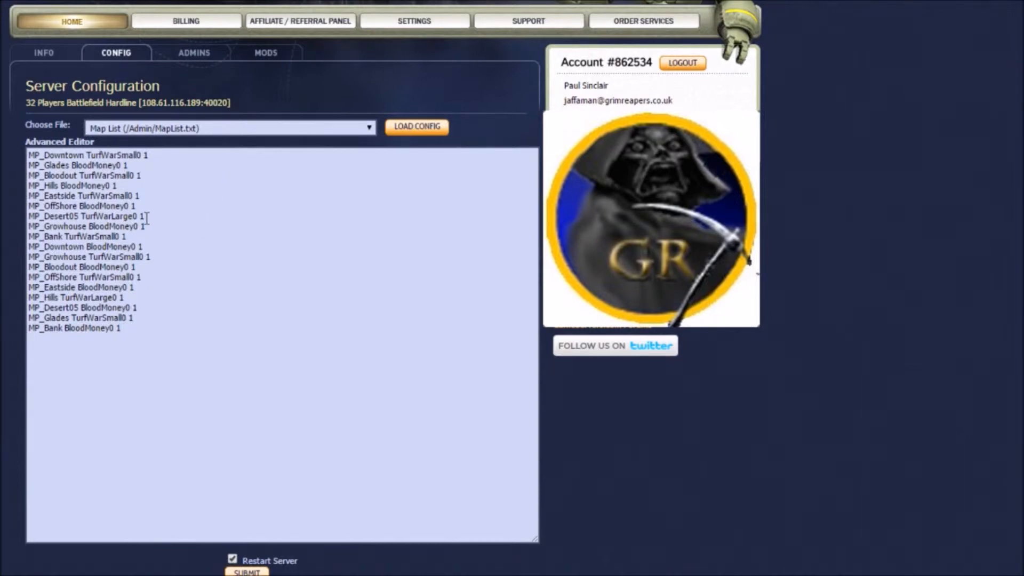
left_click_drag(147, 215, 3, 220)
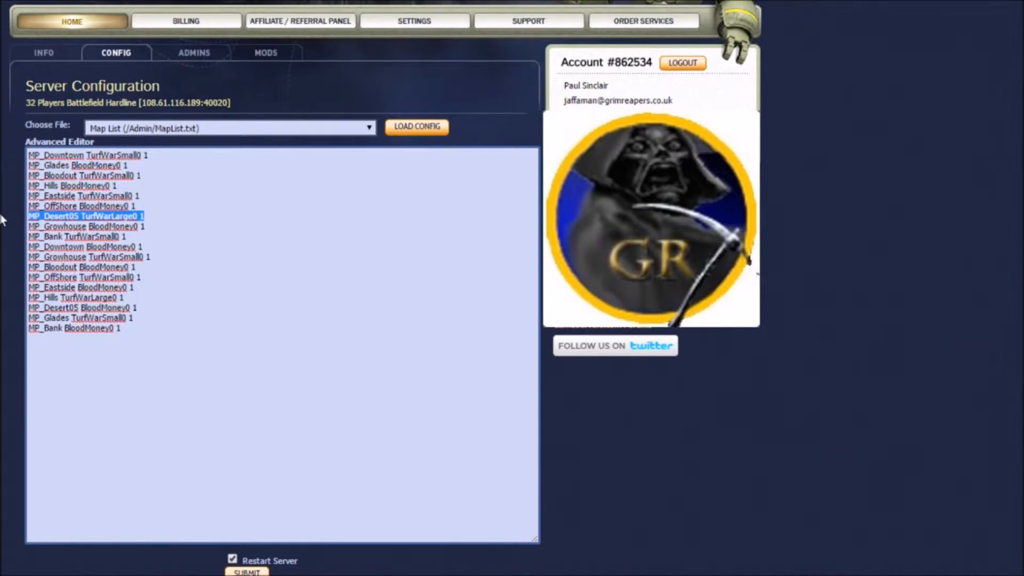
left_click(225, 231)
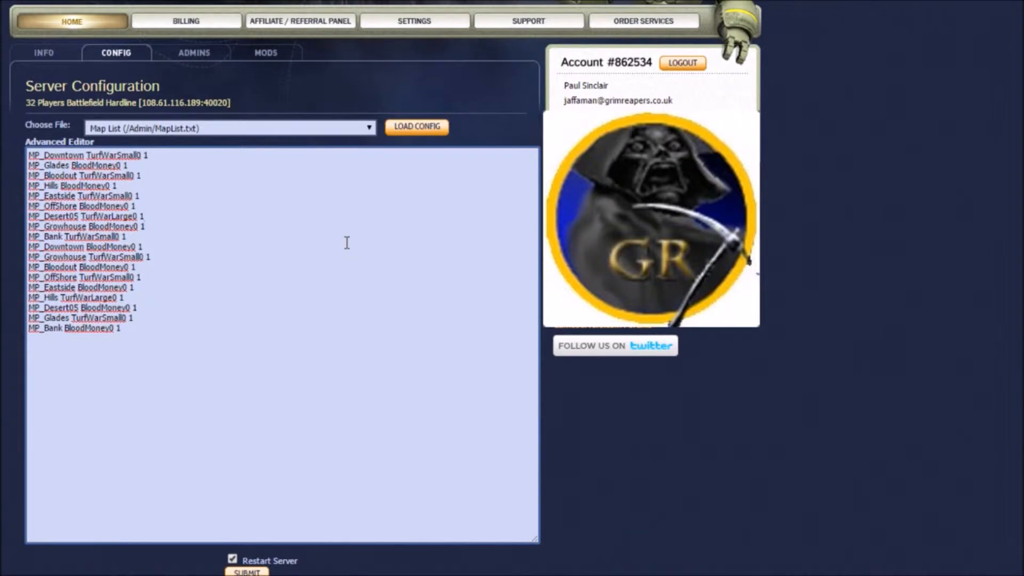
left_click(140, 155)
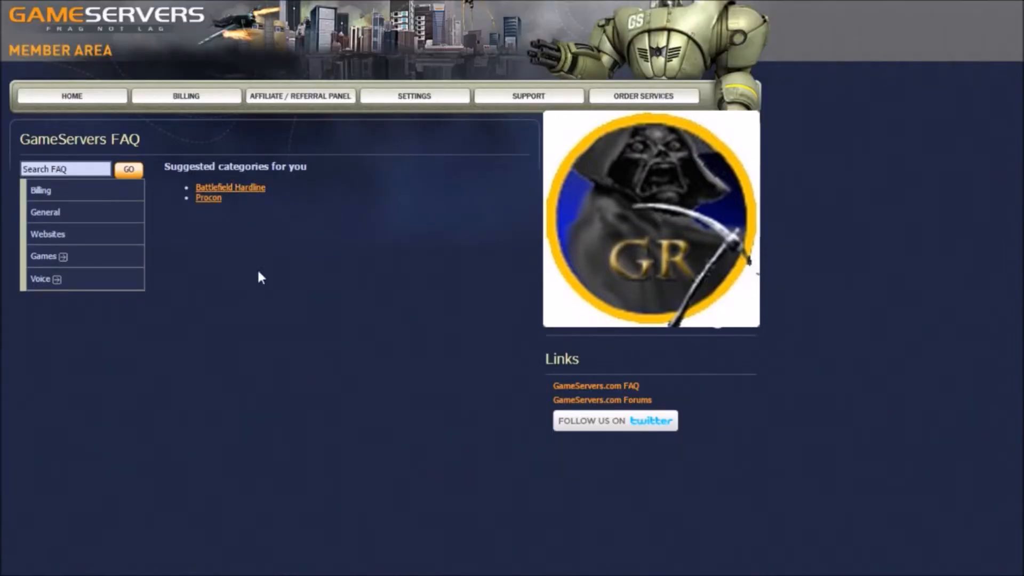
Step: Look up the Battlefield Hardline Game Maps Names article in the FAQ and return to the article list
left_click(205, 190)
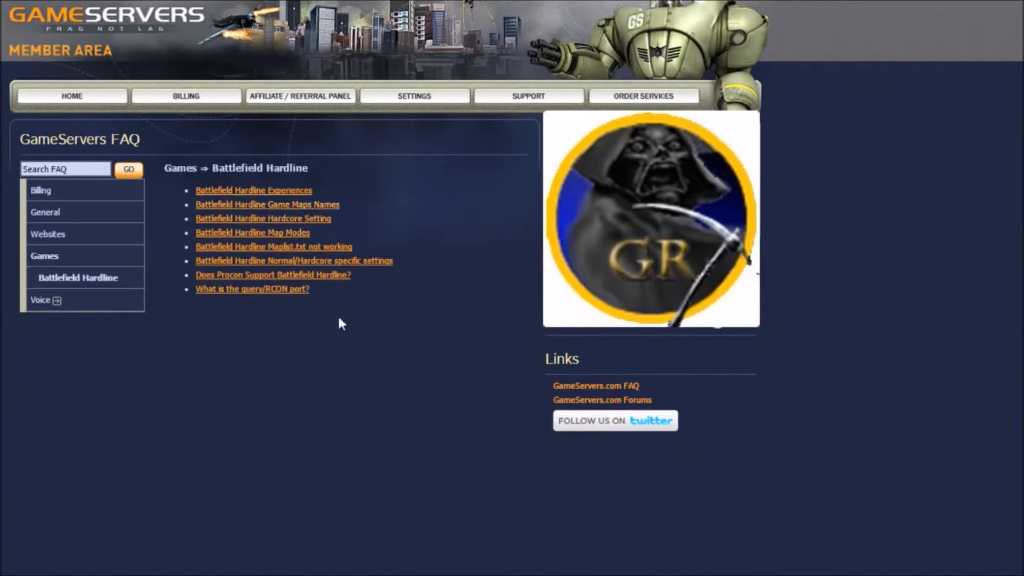
left_click(324, 205)
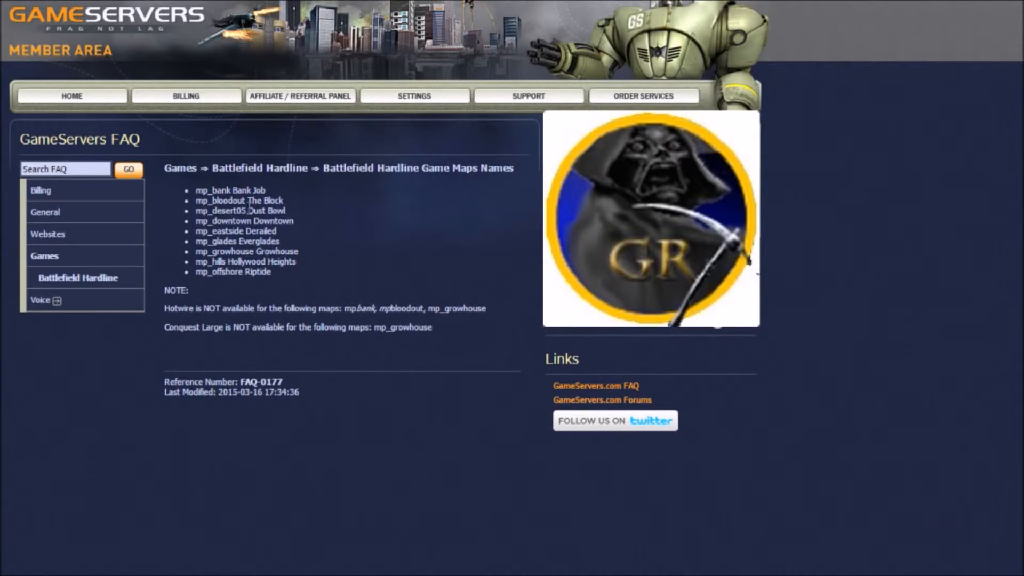
key("alt+Left")
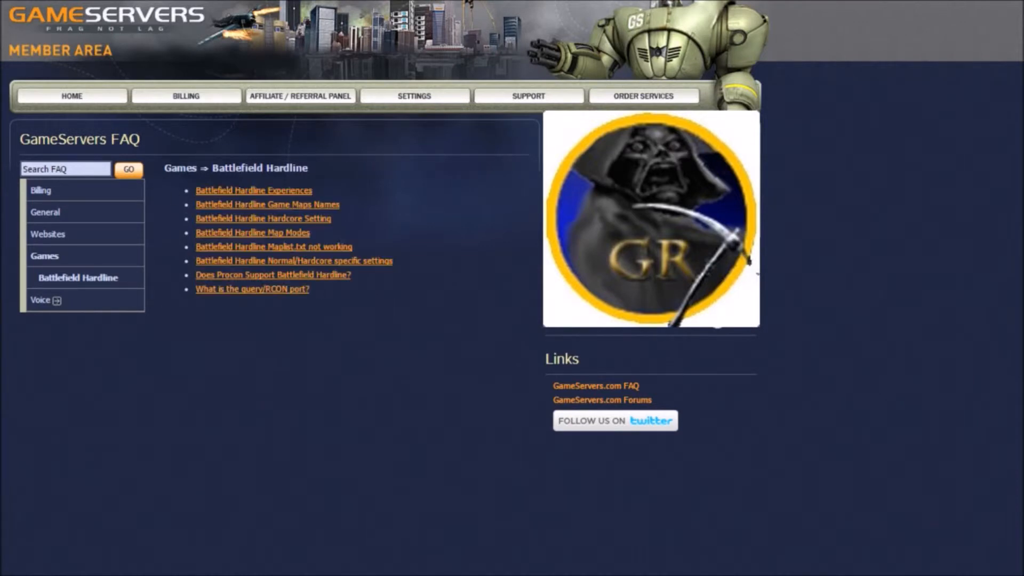
Step: Read the Battlefield Hardline Map Modes article, checking the player limits for Conquest Large, Heist, Hotwire and Blood Money
left_click(295, 234)
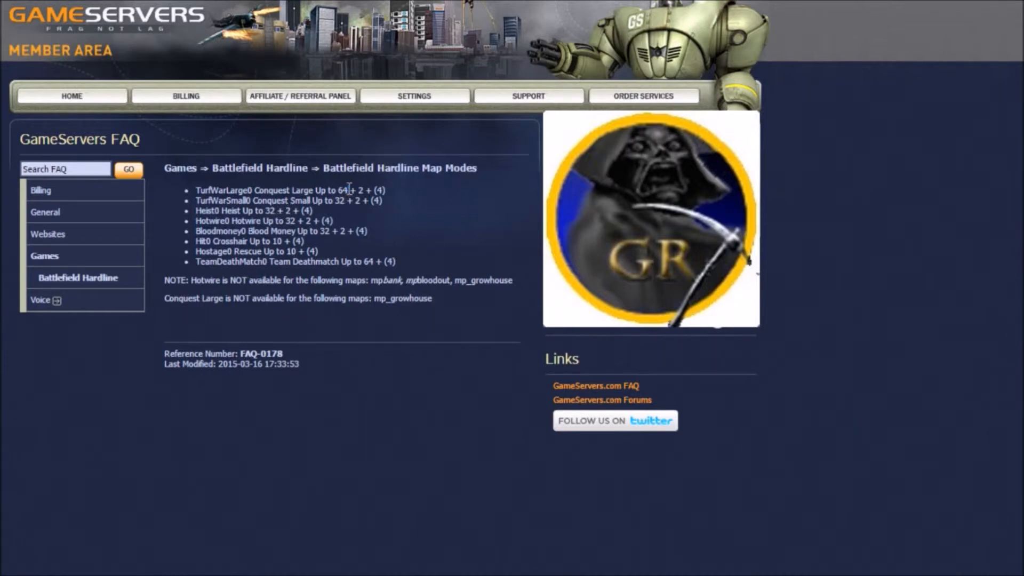
left_click_drag(338, 190, 383, 190)
left_click(339, 199)
left_click_drag(339, 218, 178, 213)
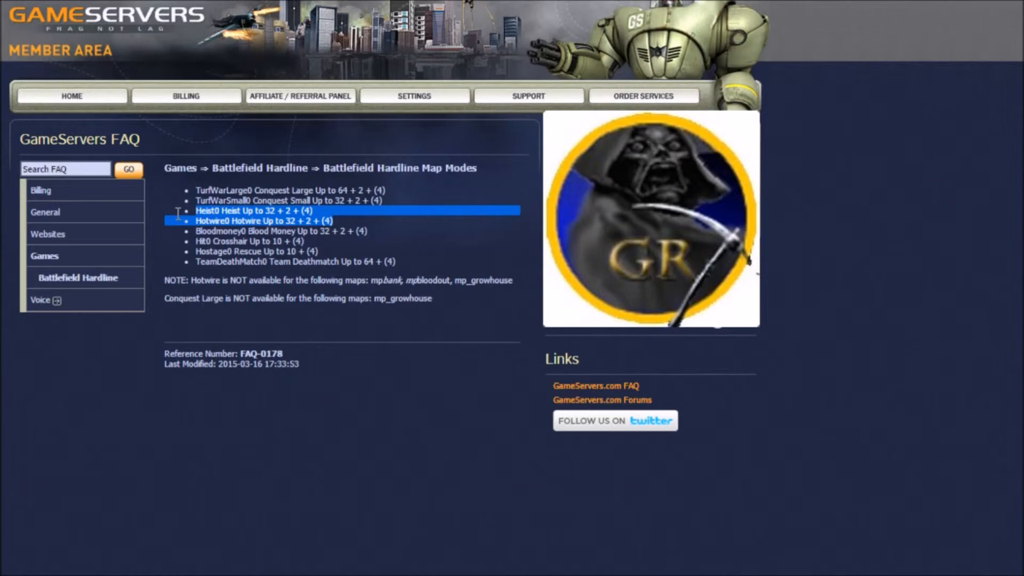
triple_click(238, 230)
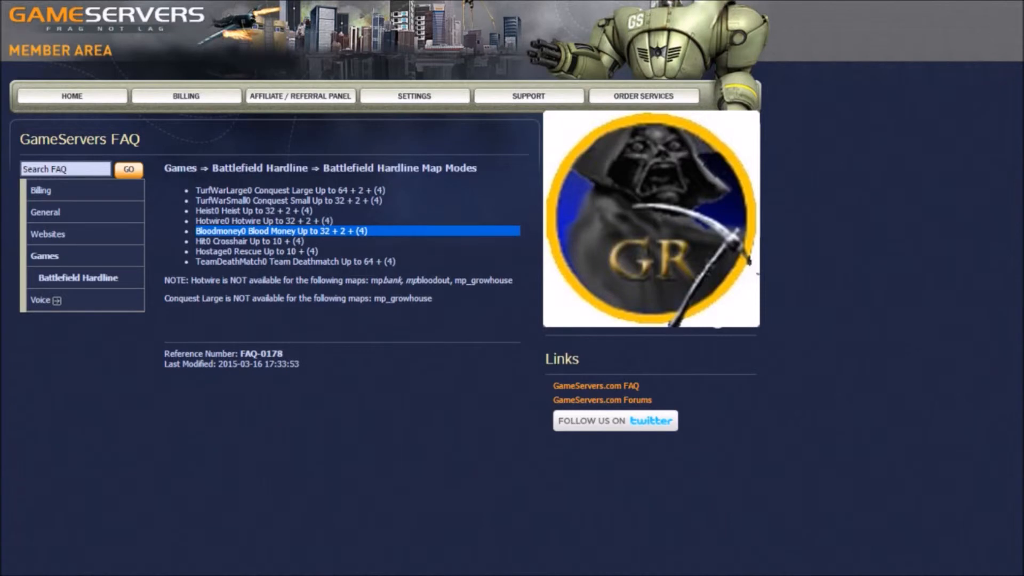
key("alt+Left")
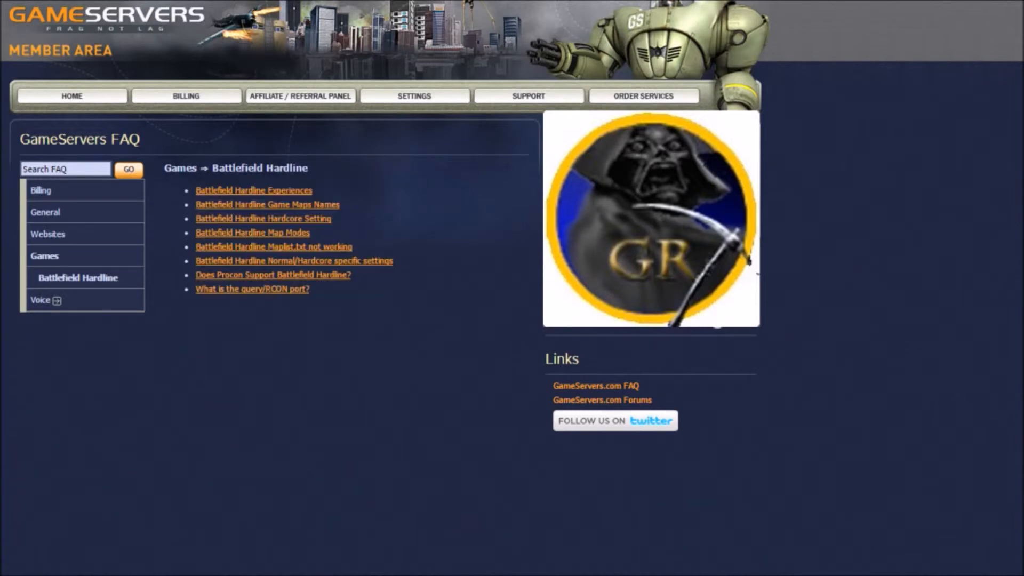
Step: Review the Game Maps Names and Map Modes articles once more, returning to the Battlefield Hardline FAQ list
left_click(238, 205)
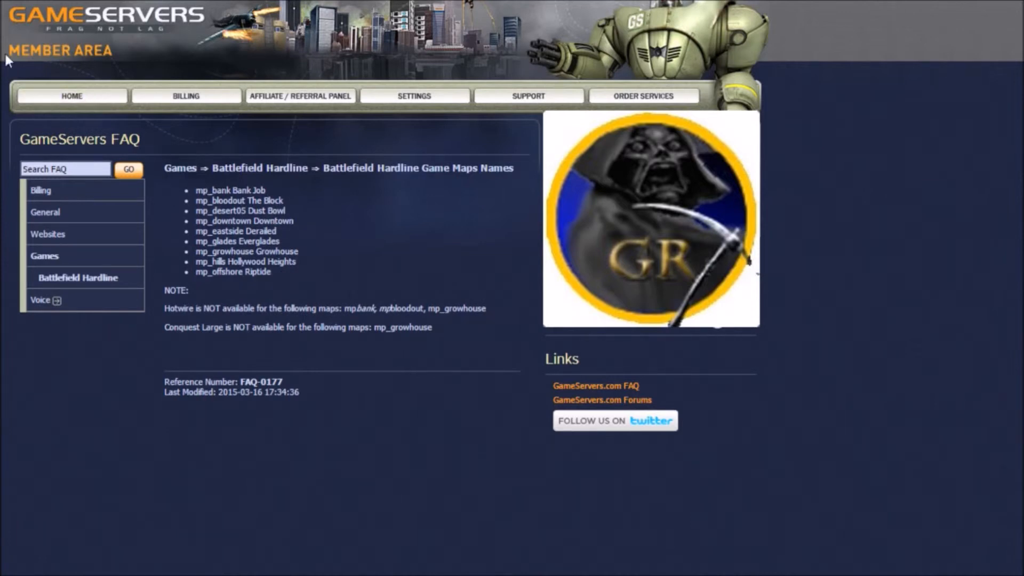
key("alt+Left")
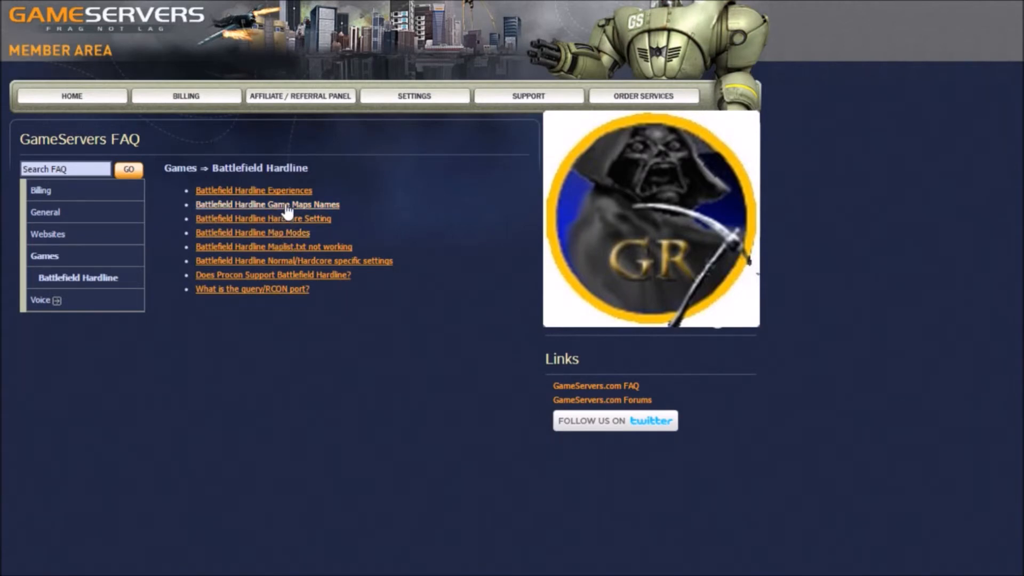
left_click(288, 235)
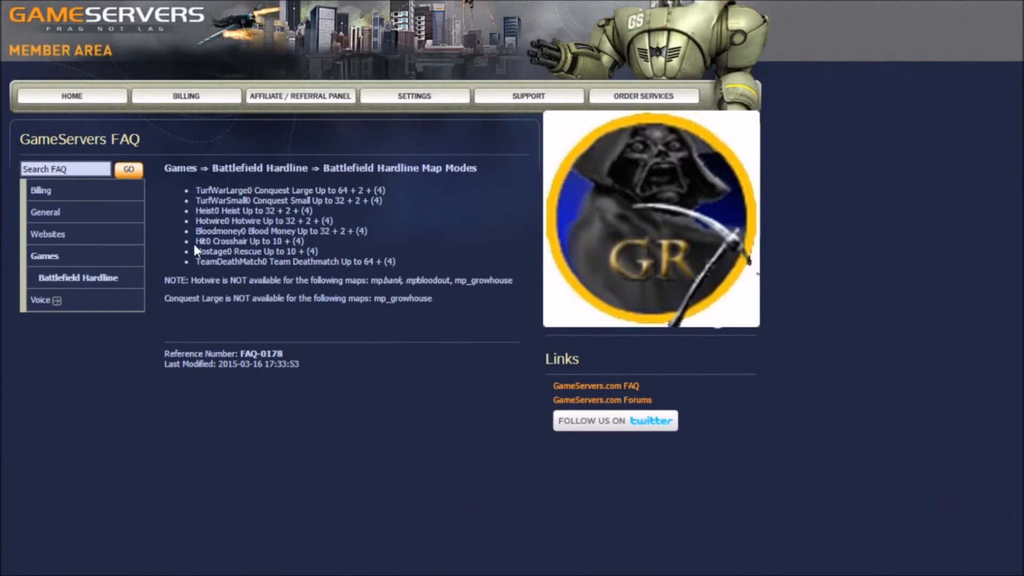
key("alt+Left")
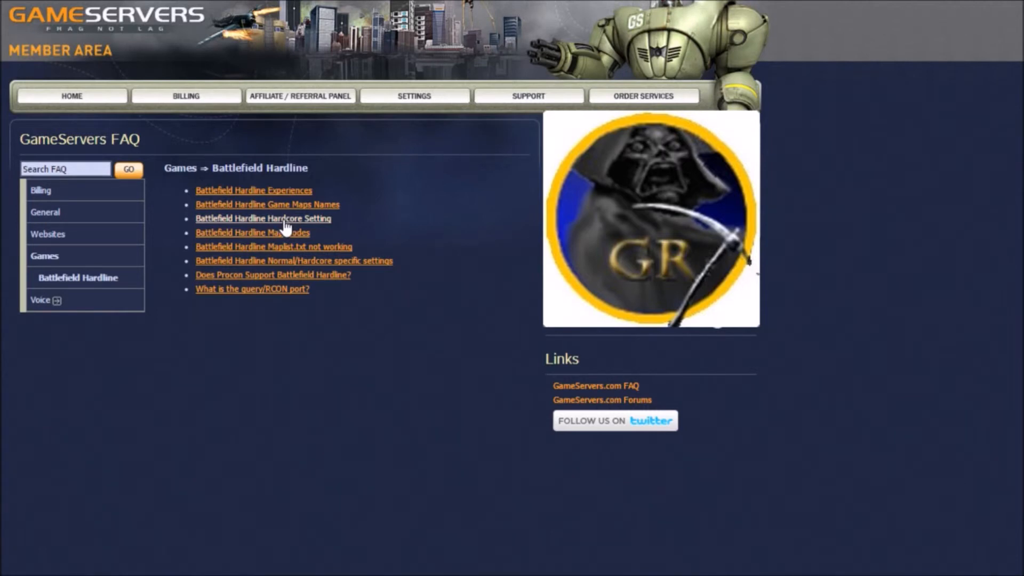
Step: Return to the Battlefield Hardline server's configuration and reload the Map List (/Admin/MapList.txt) file
left_click(62, 100)
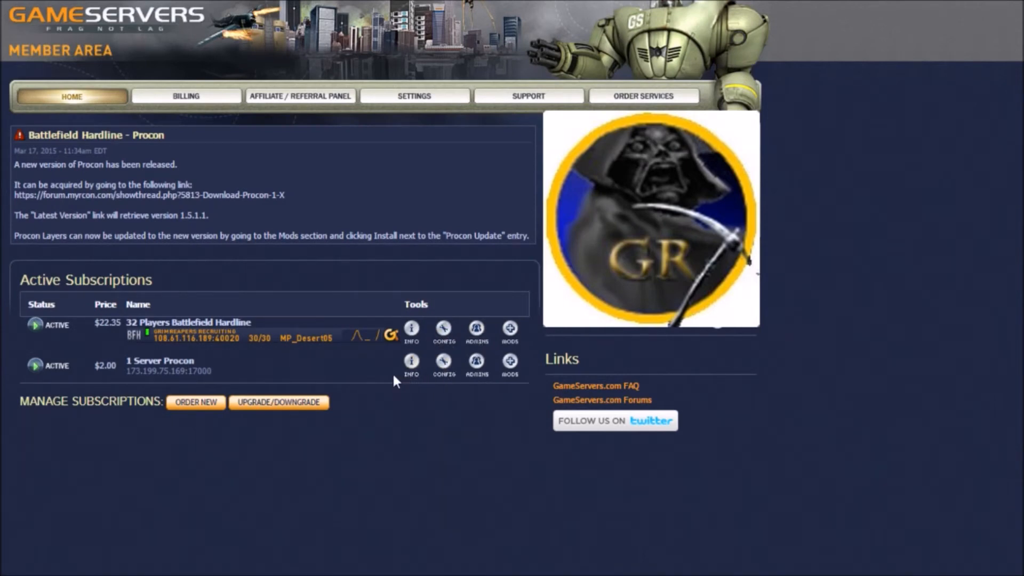
left_click(325, 201)
left_click(302, 227)
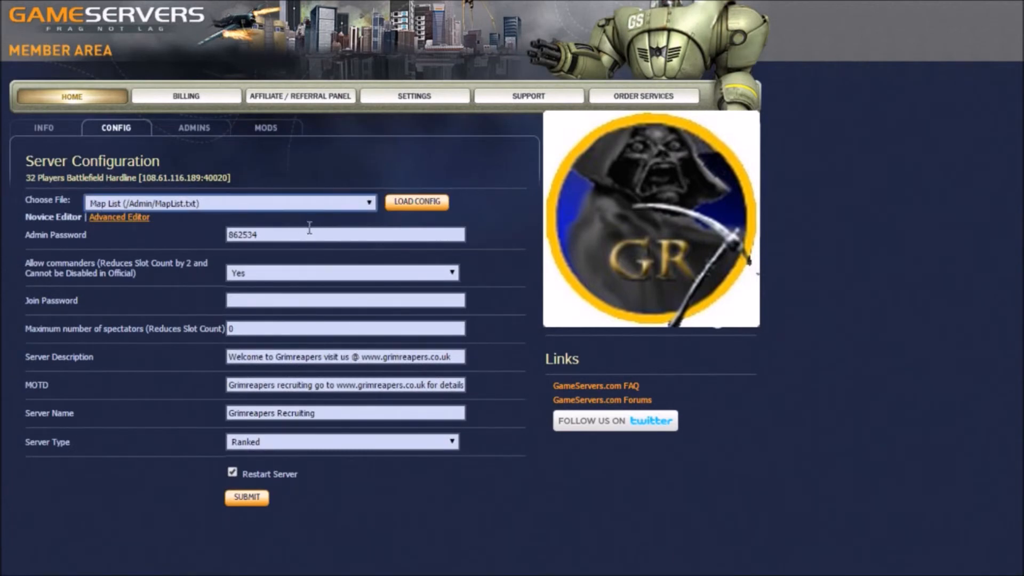
left_click(410, 203)
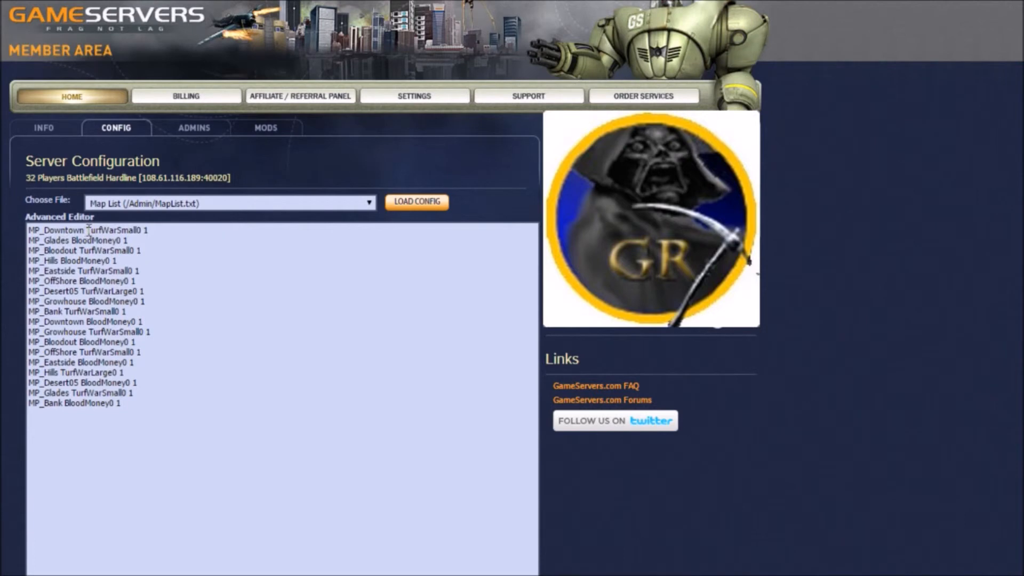
Step: Examine the trailing round number in the MP_Downtown and MP_Glades entries of the map list
double_click(145, 229)
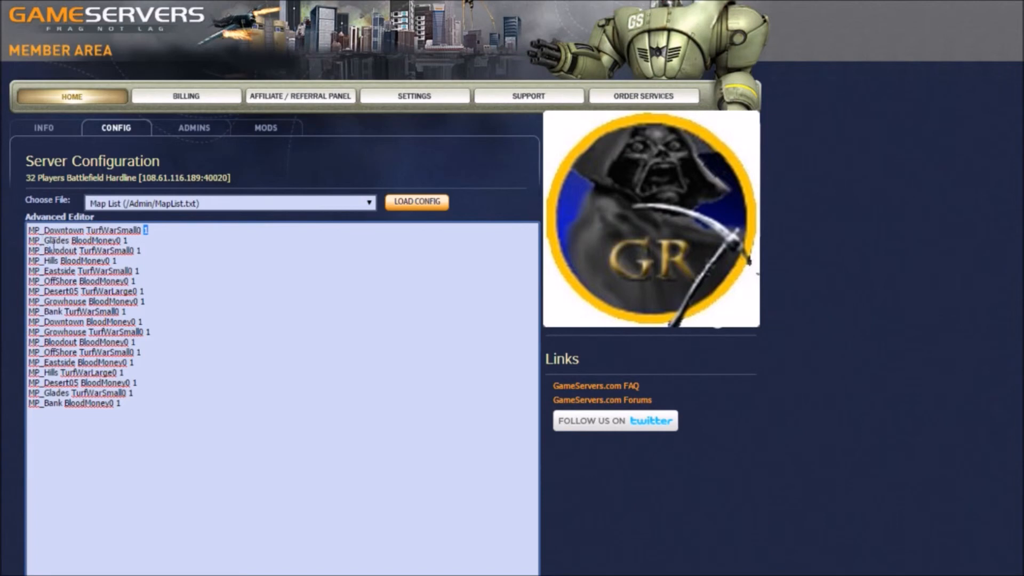
left_click_drag(25, 240, 135, 241)
left_click(134, 240)
left_click_drag(123, 240, 131, 240)
Step: Open the Battlefield Hardline Maplist.txt not working article in the GameServers FAQ to check the entry format
left_click(50, 101)
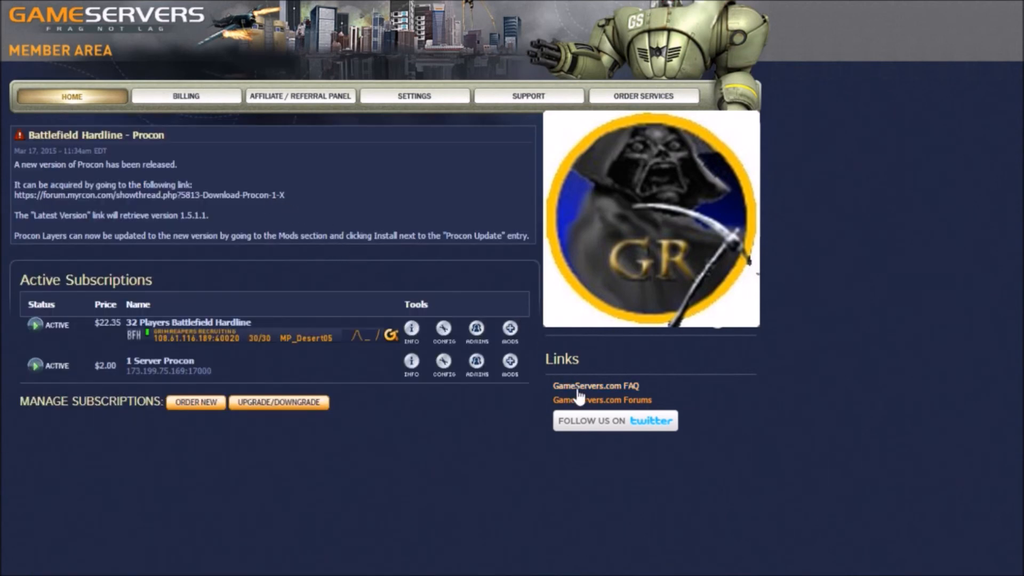
left_click(578, 390)
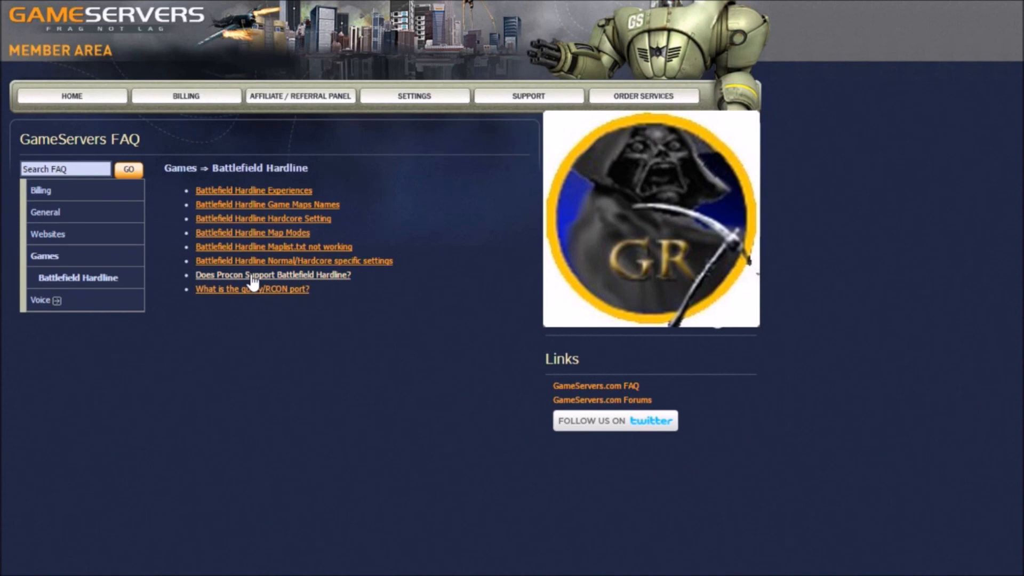
left_click(233, 247)
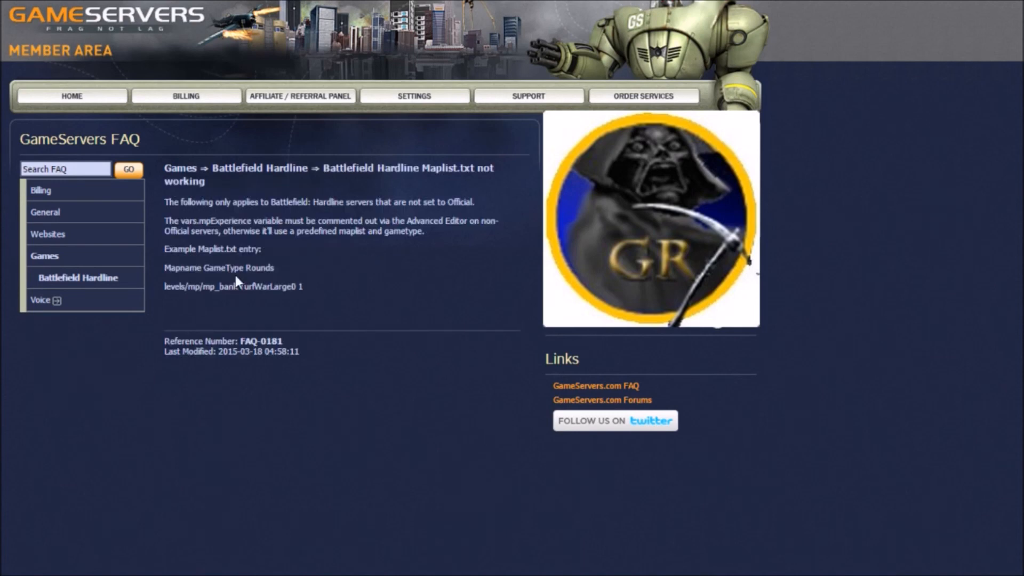